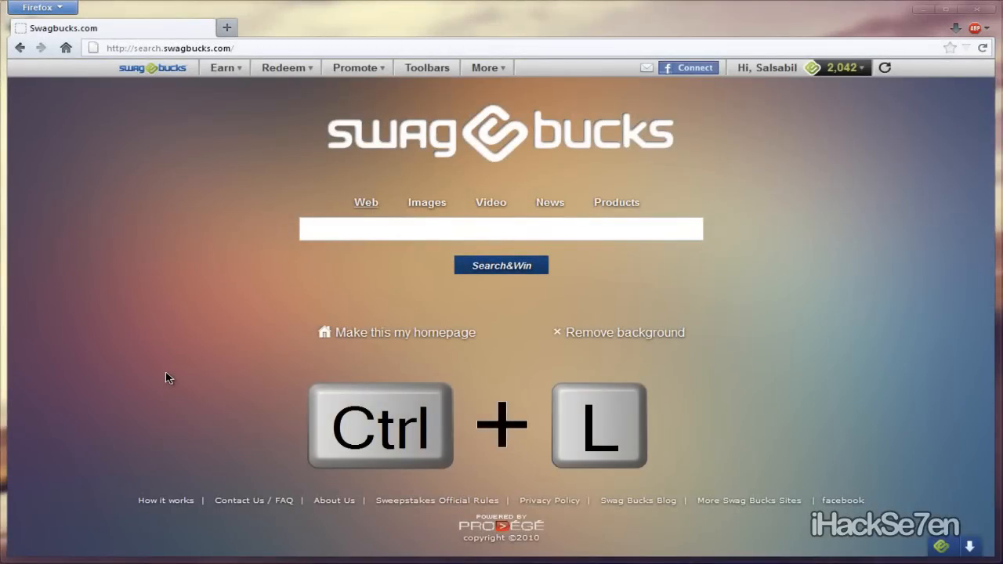
# Select the address bar with Ctrl+L and load google.com in place of Swagbucks.
pyautogui.hotkey('ctrl', 'l')
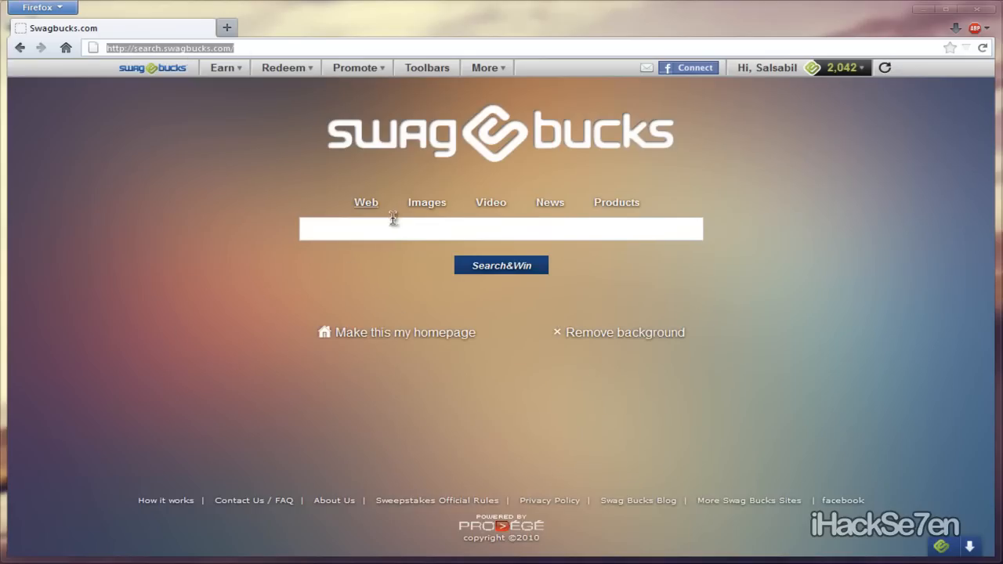
pyautogui.click(324, 230)
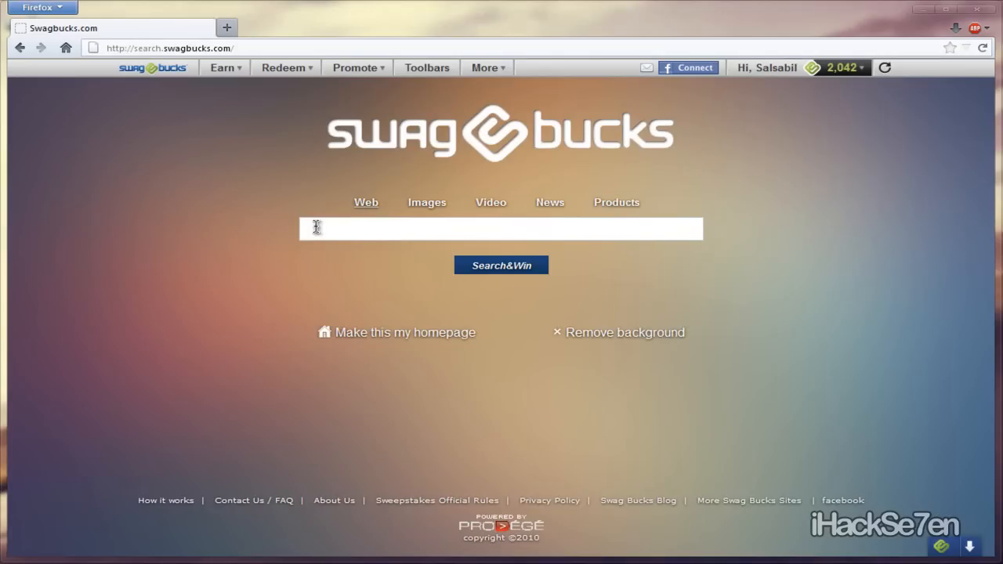
pyautogui.click(426, 206)
pyautogui.write('youtube')
pyautogui.hotkey('ctrl', 'l')
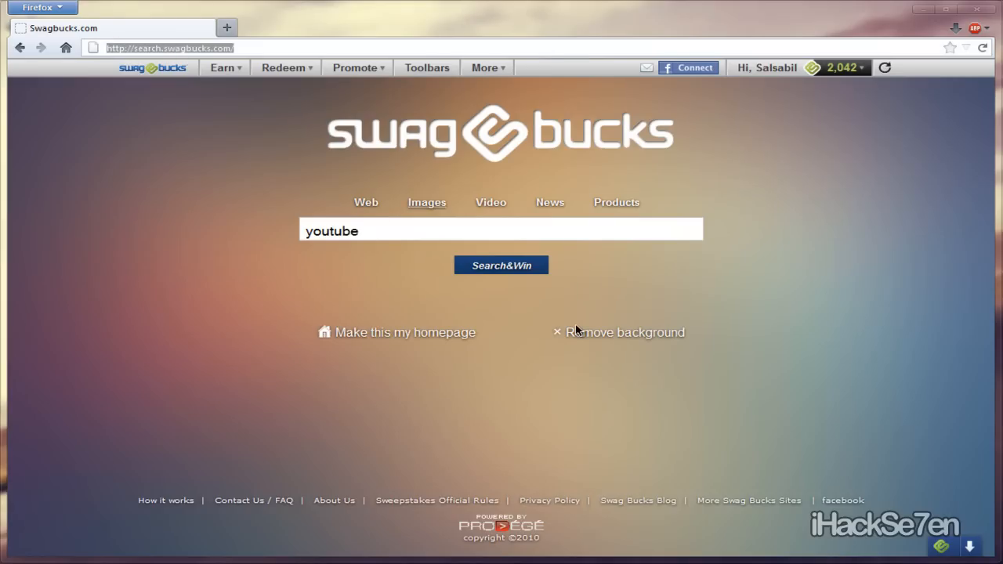
pyautogui.write('google')
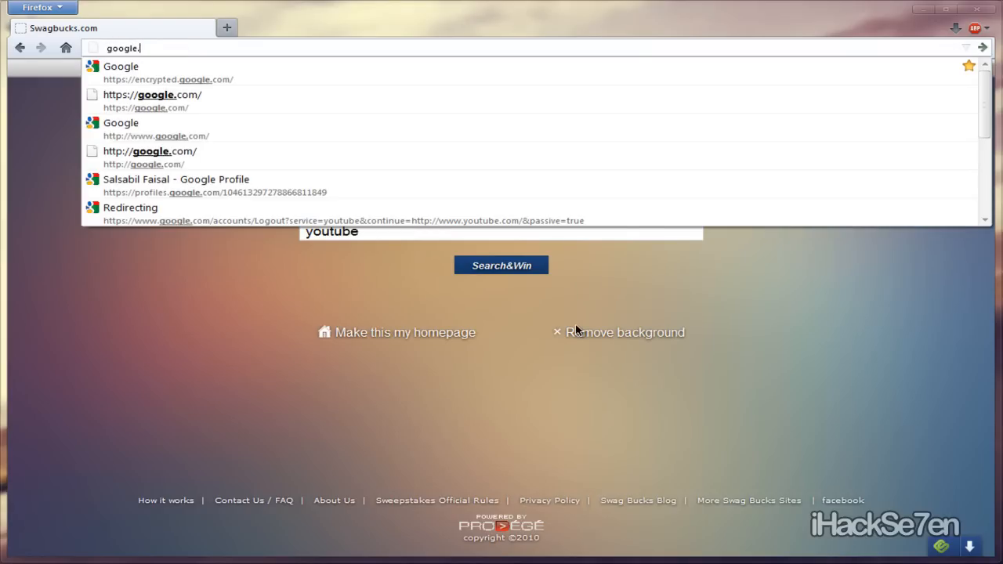
pyautogui.write('.com')
pyautogui.press('Return')
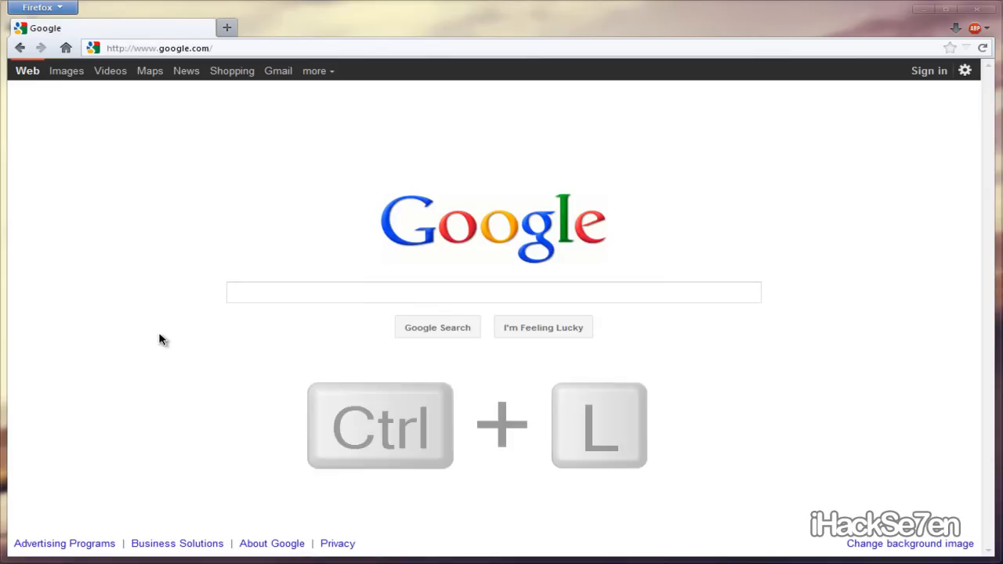
# Load youtube.com via Ctrl+Enter auto-completion, then return to Google with Shift+Enter.
pyautogui.hotkey('ctrl', 'l')
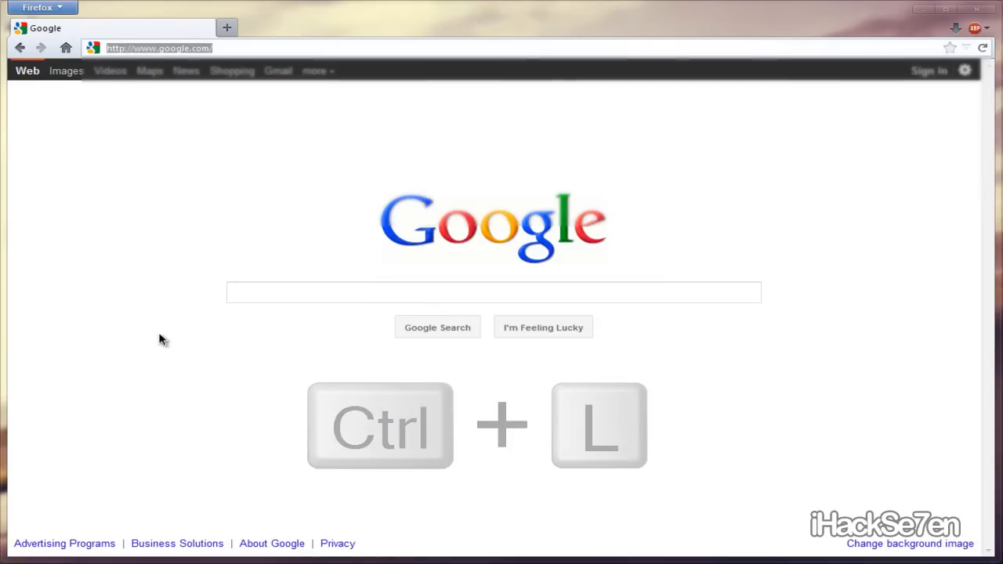
pyautogui.write('youtube')
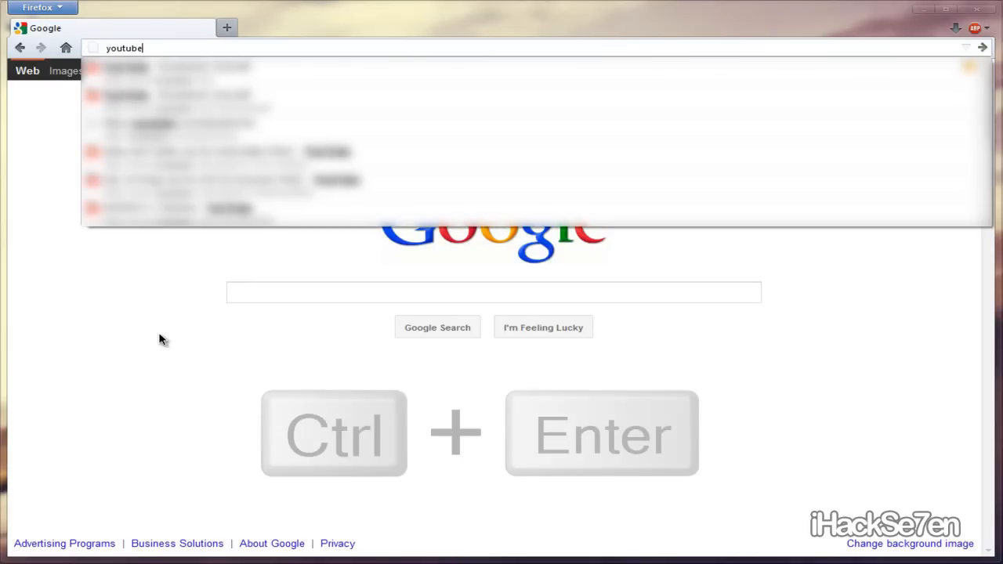
pyautogui.hotkey('ctrl', 'Return')
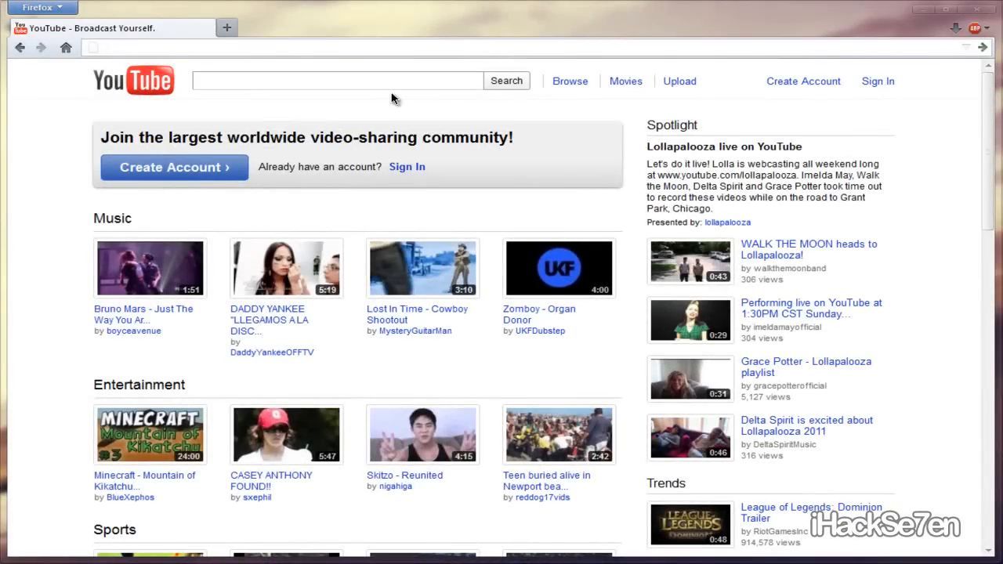
pyautogui.write('google')
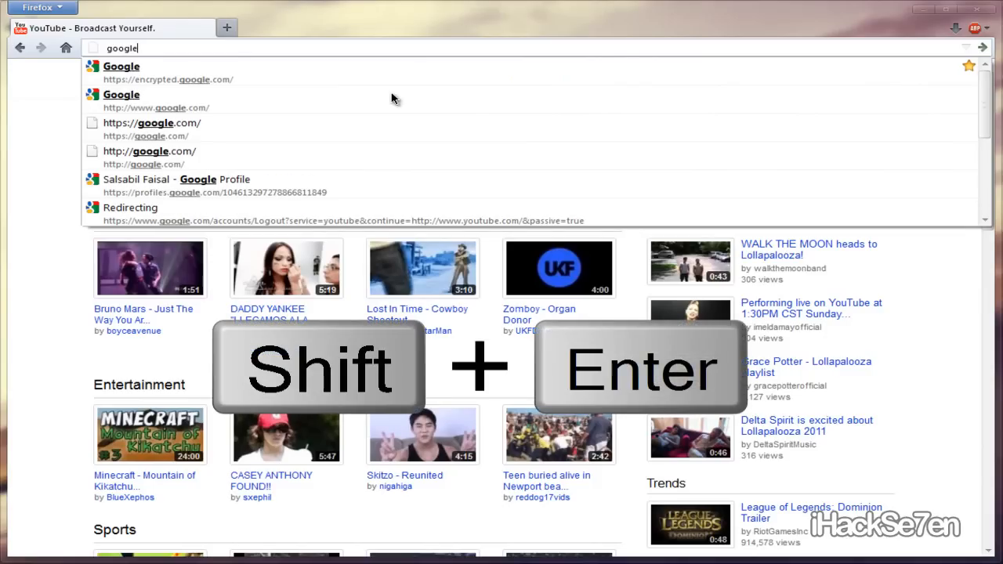
pyautogui.hotkey('shift', 'Return')
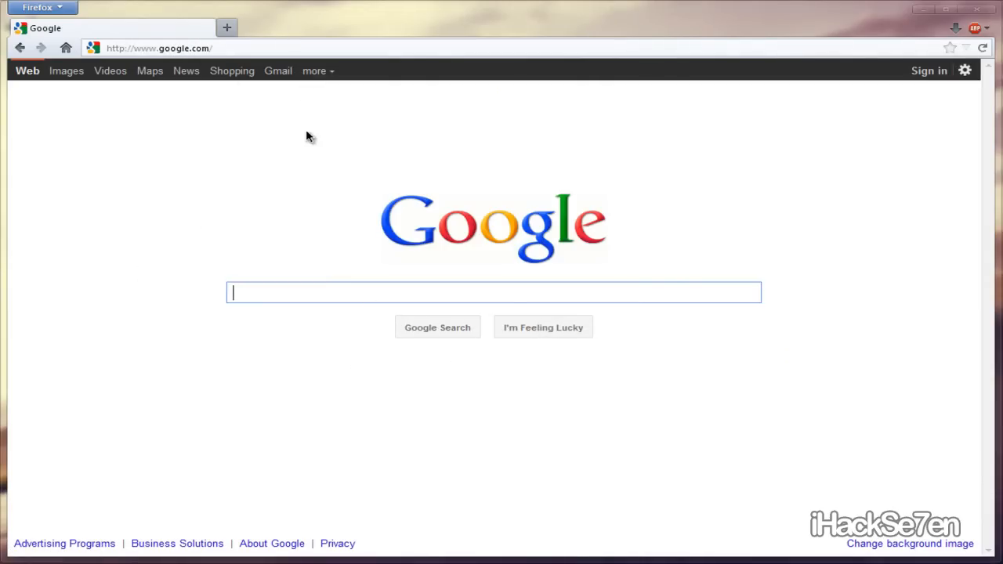
pyautogui.hotkey('ctrl', 'l')
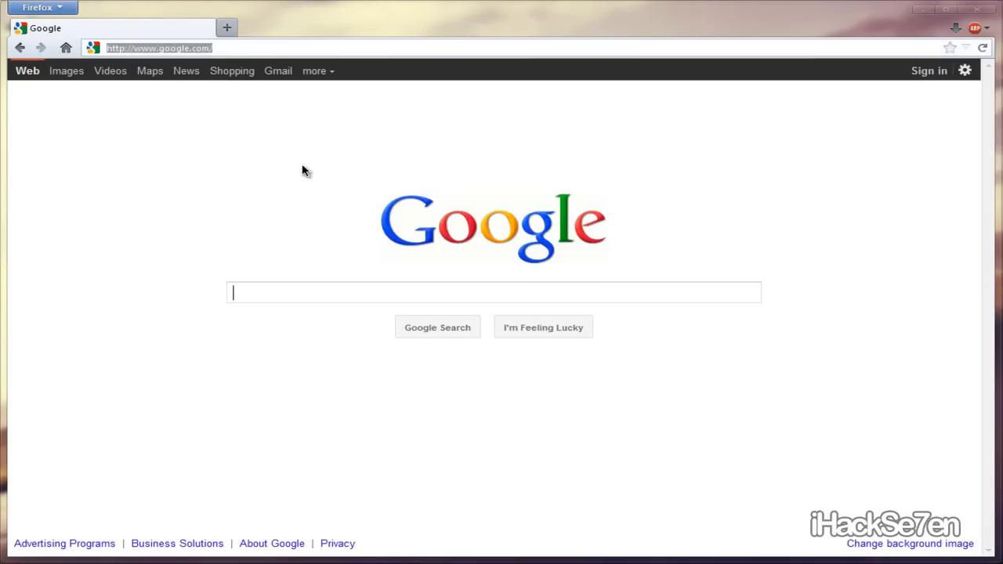
pyautogui.press('BackSpace')
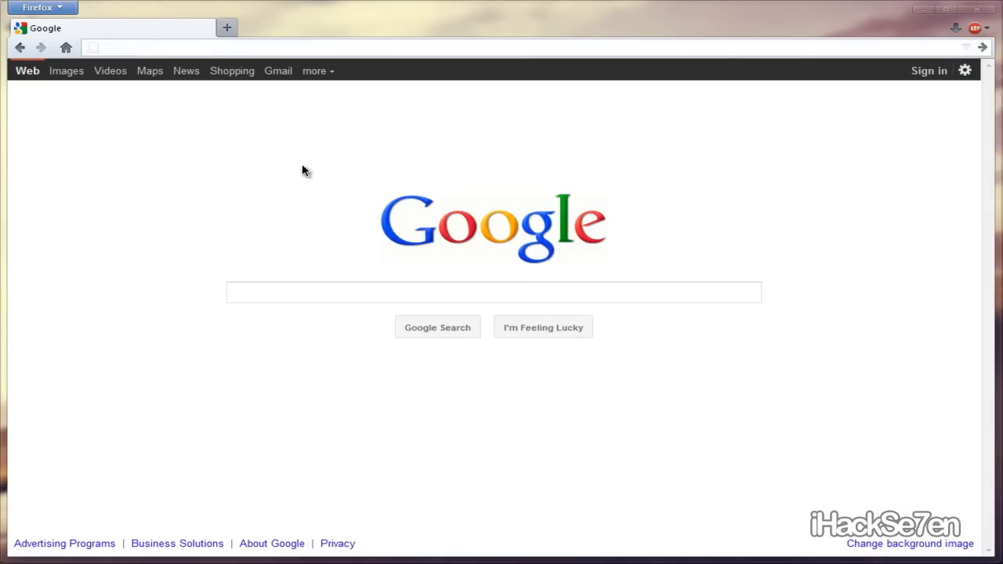
pyautogui.write('youu')
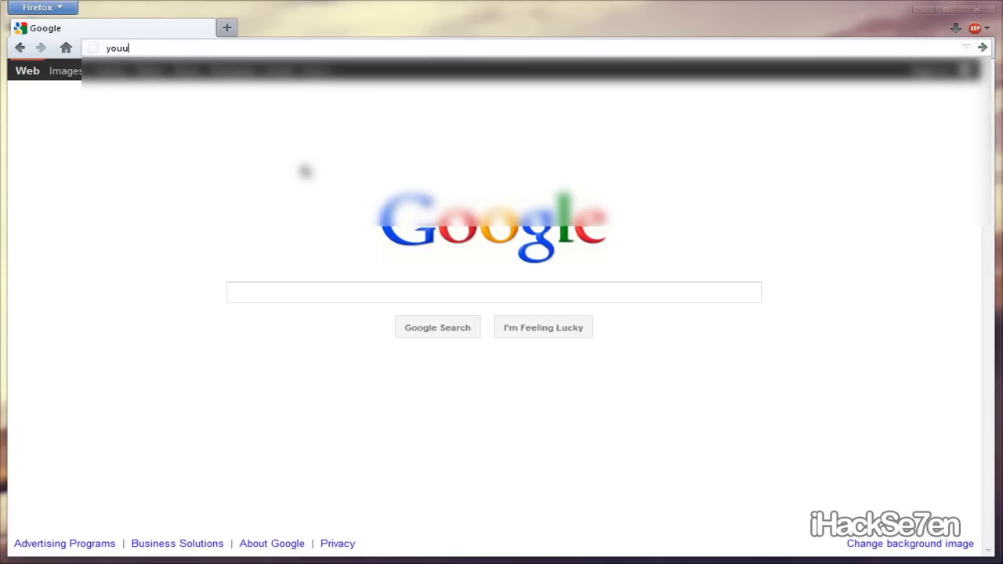
pyautogui.press('BackSpace')
pyautogui.write('tube')
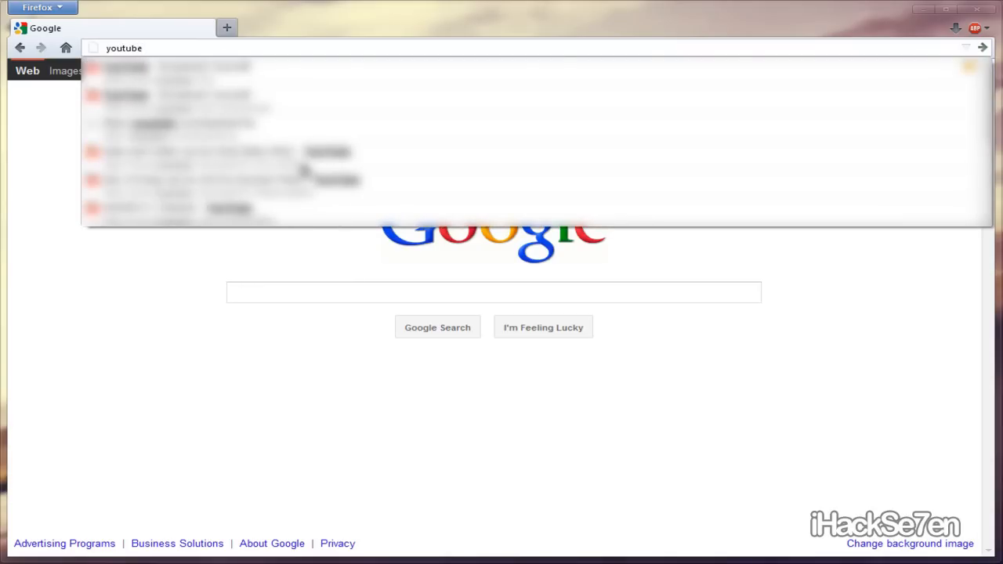
pyautogui.hotkey('ctrl', 'shift', 'Return')
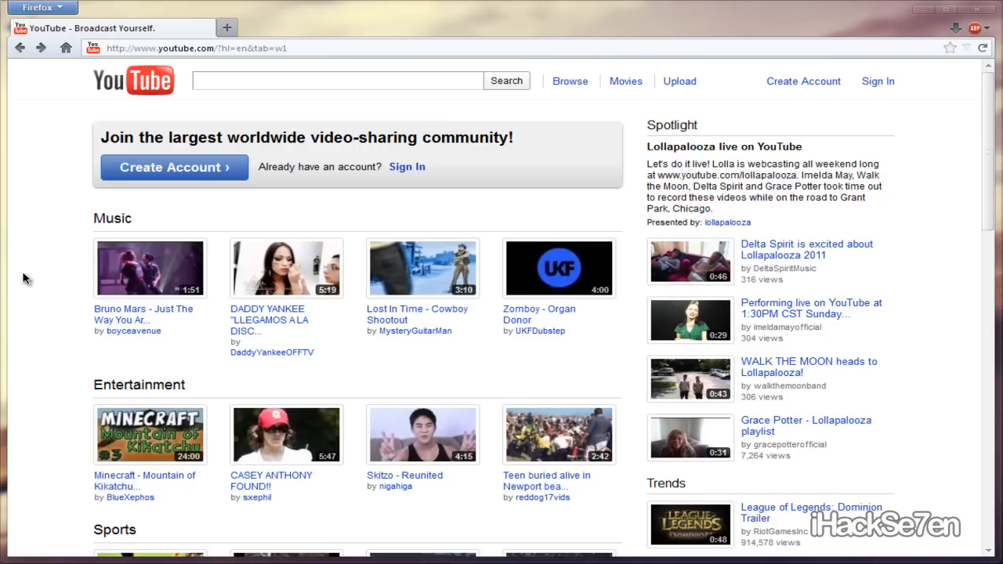
# Jump home to Google, then move forward and back through history to the YouTube chickens results.
pyautogui.hotkey('alt', 'Home')
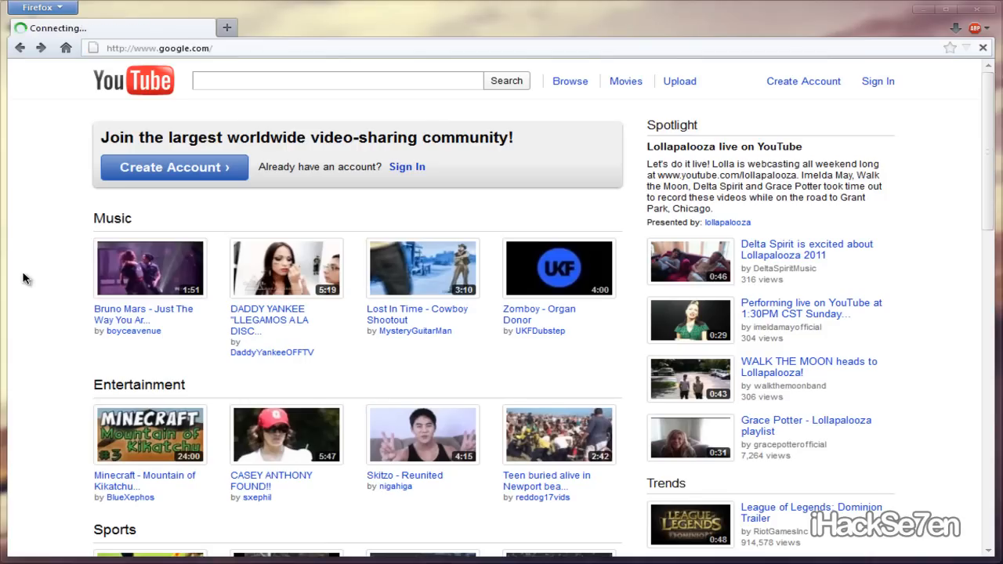
pyautogui.click(24, 278)
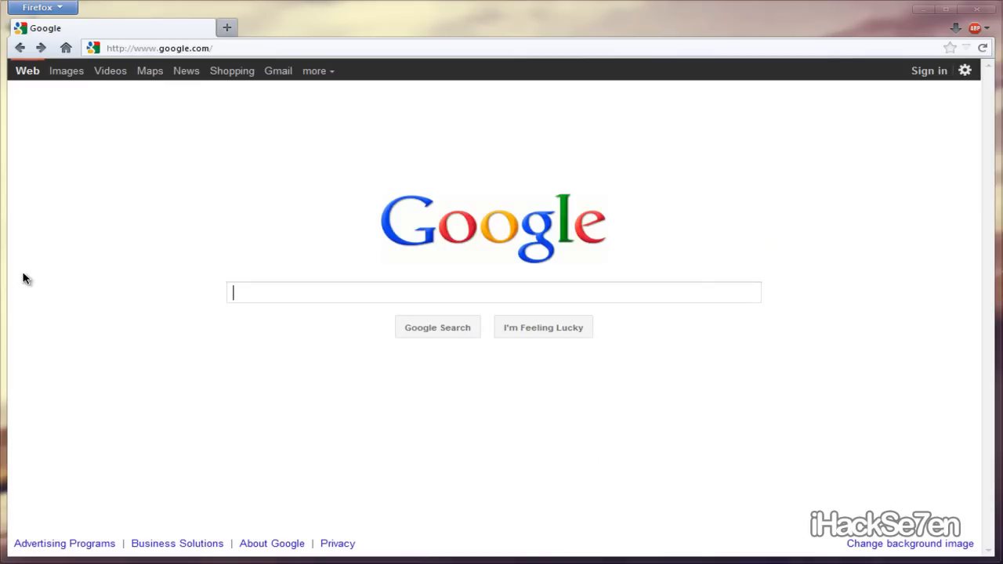
pyautogui.hotkey('alt', 'Right')
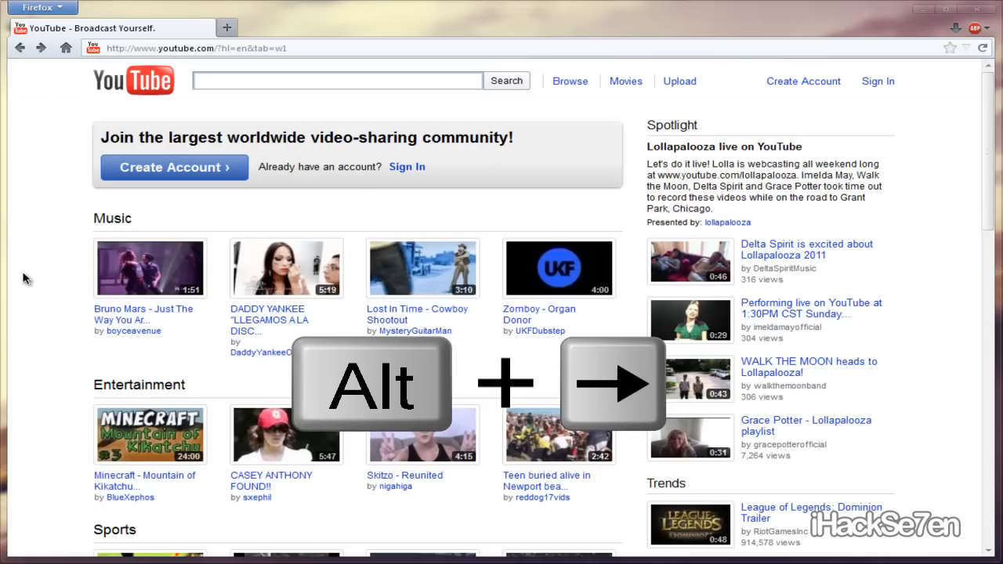
pyautogui.hotkey('alt', 'Left')
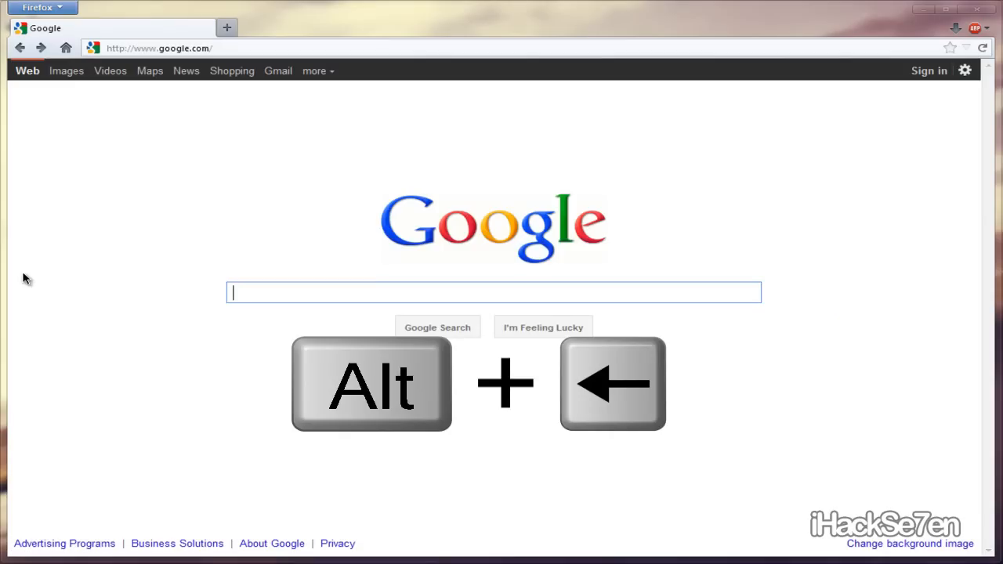
pyautogui.hotkey('alt', 'Left')
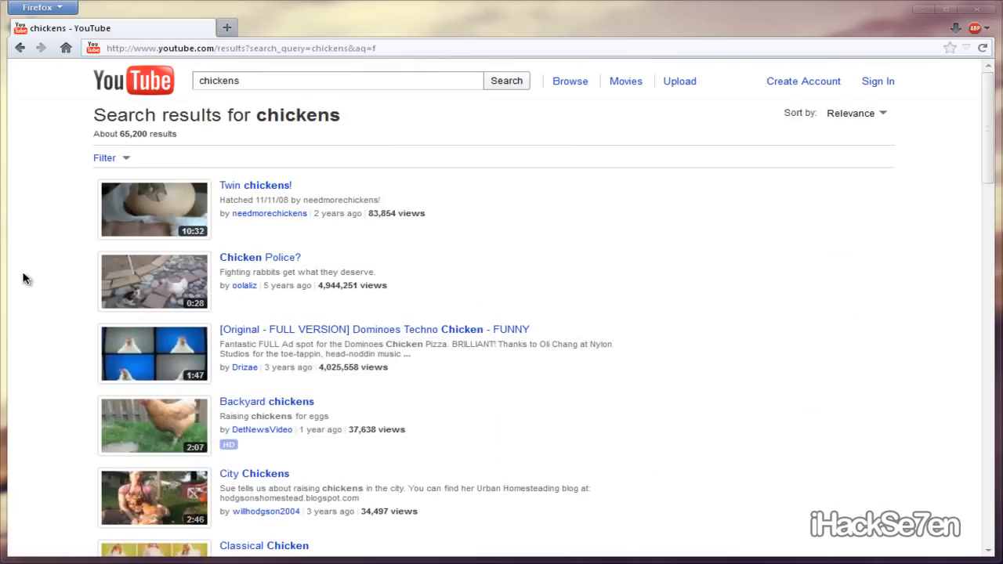
# Step forward two pages and back again with Alt+Arrow keys, landing on the chickens results.
pyautogui.hotkey('alt', 'Right')
pyautogui.hotkey('alt', 'Right')
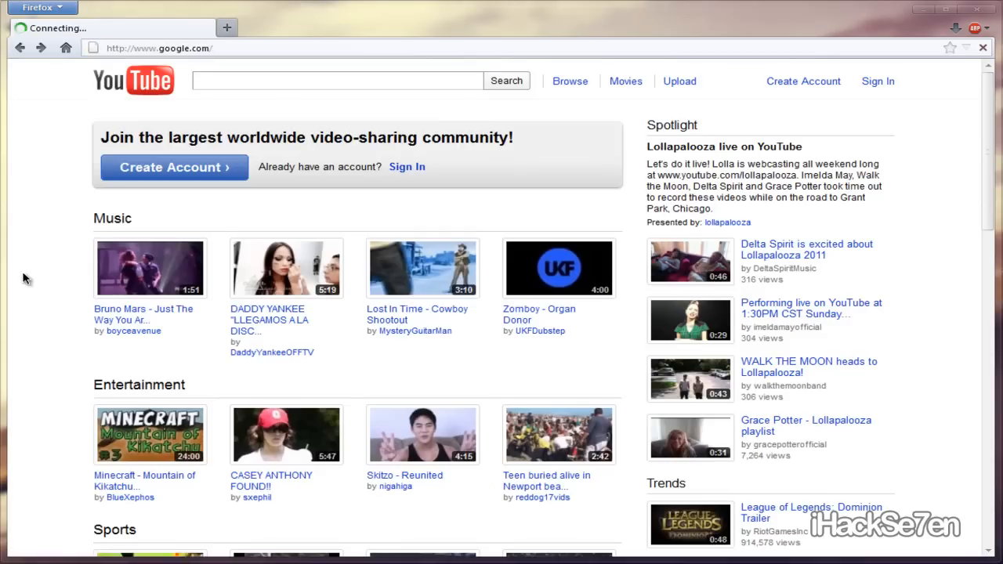
pyautogui.hotkey('alt', 'Right')
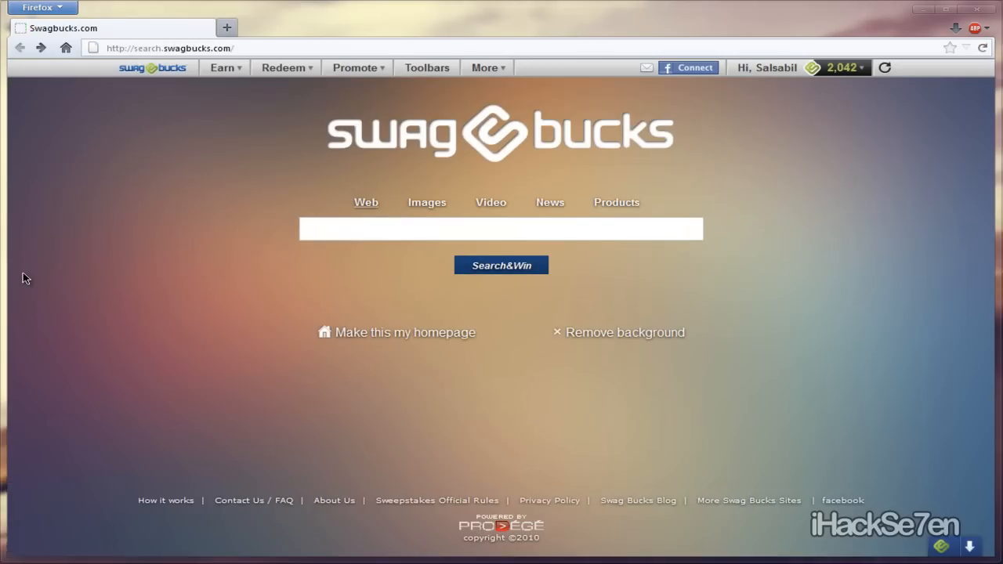
pyautogui.hotkey('alt', 'Home')
pyautogui.hotkey('alt', 'Left')
pyautogui.hotkey('alt', 'Left')
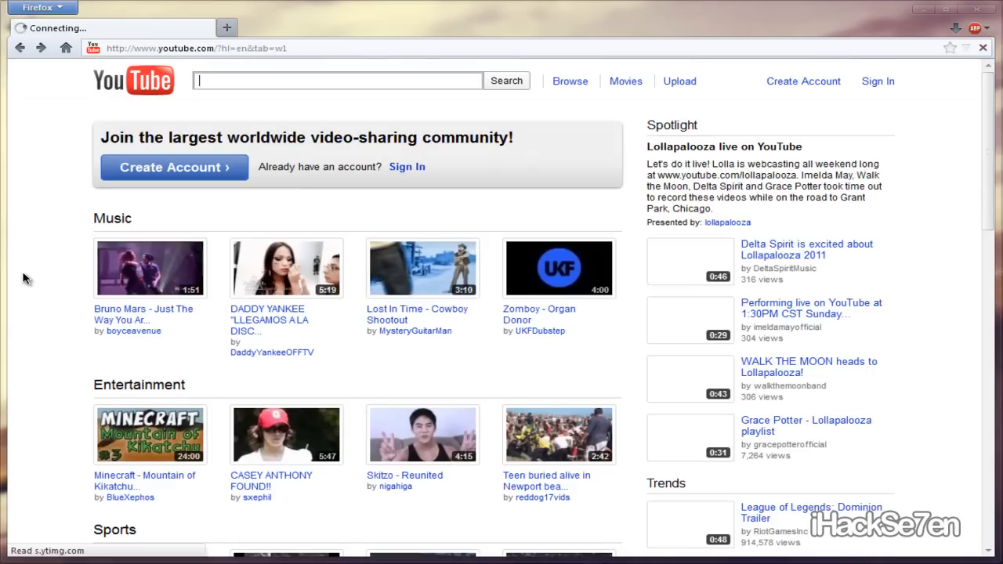
pyautogui.hotkey('alt', 'Left')
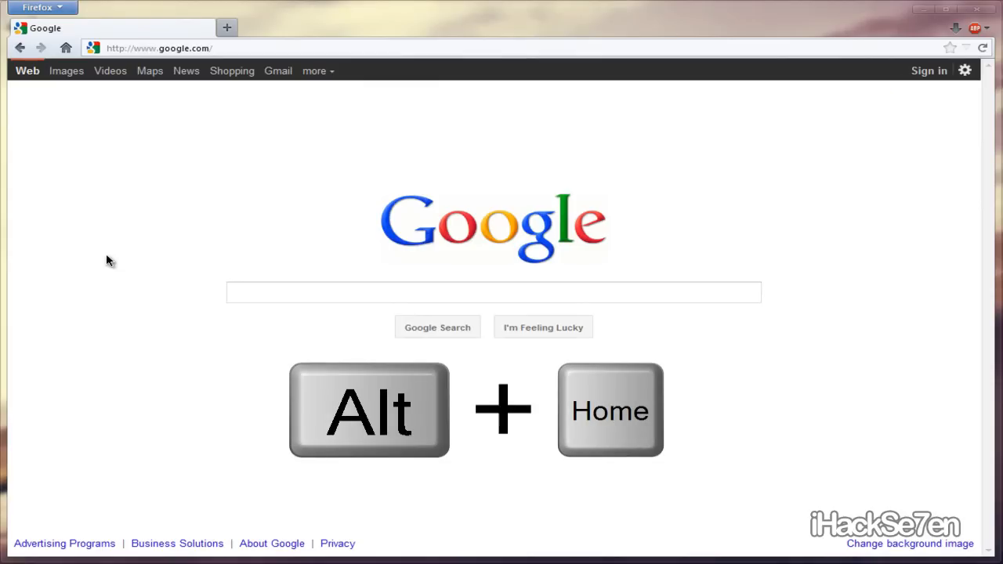
# Load the browser home page with Alt+Home on the way to the Wikipedia Chicken article.
pyautogui.hotkey('alt', 'Home')
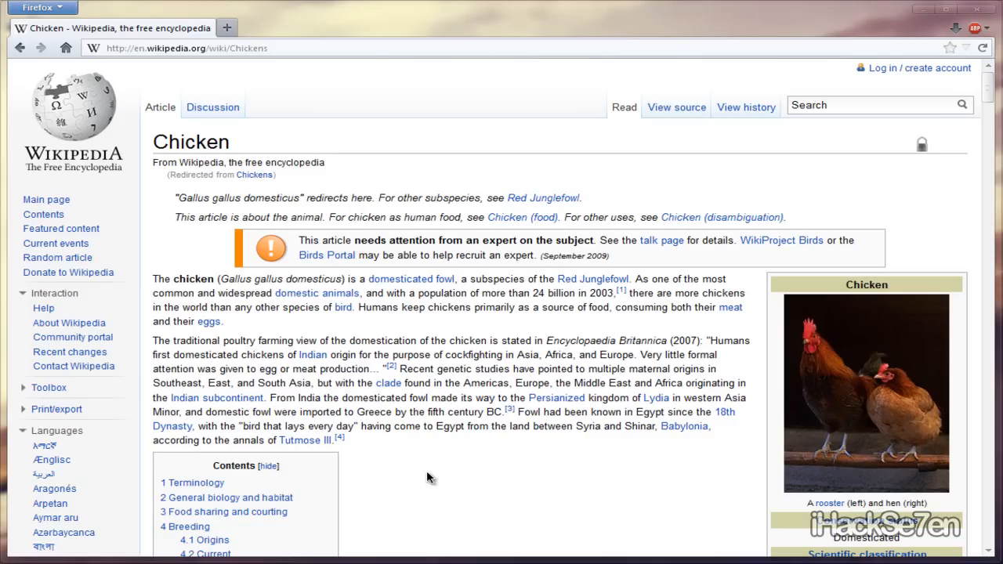
pyautogui.hotkey('ctrl', 'f')
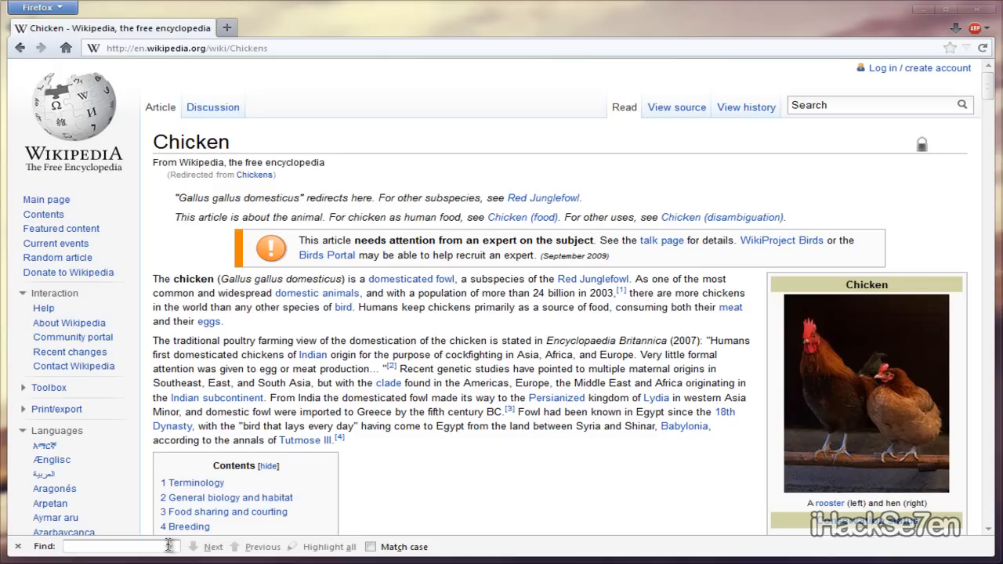
pyautogui.write('chick')
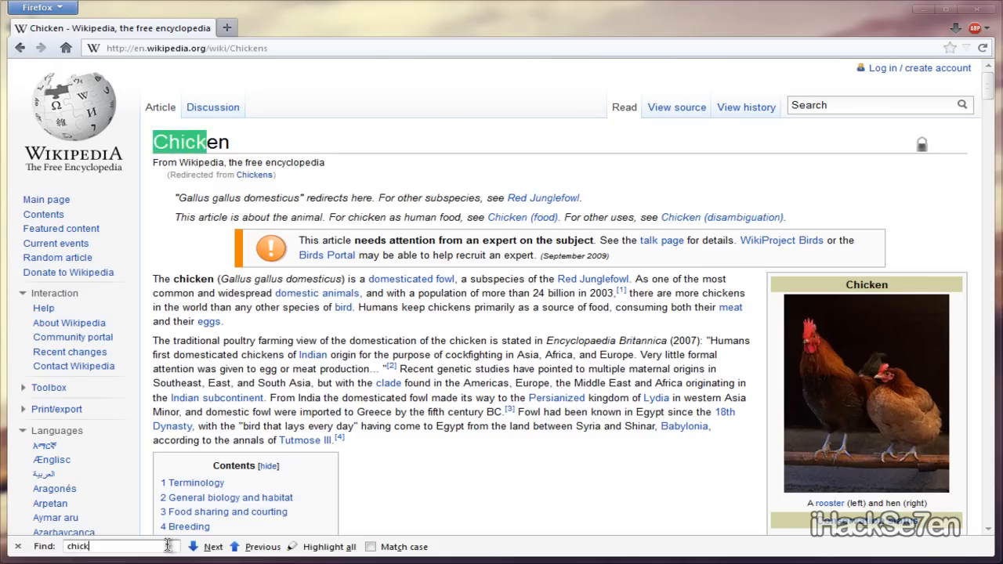
pyautogui.write('en')
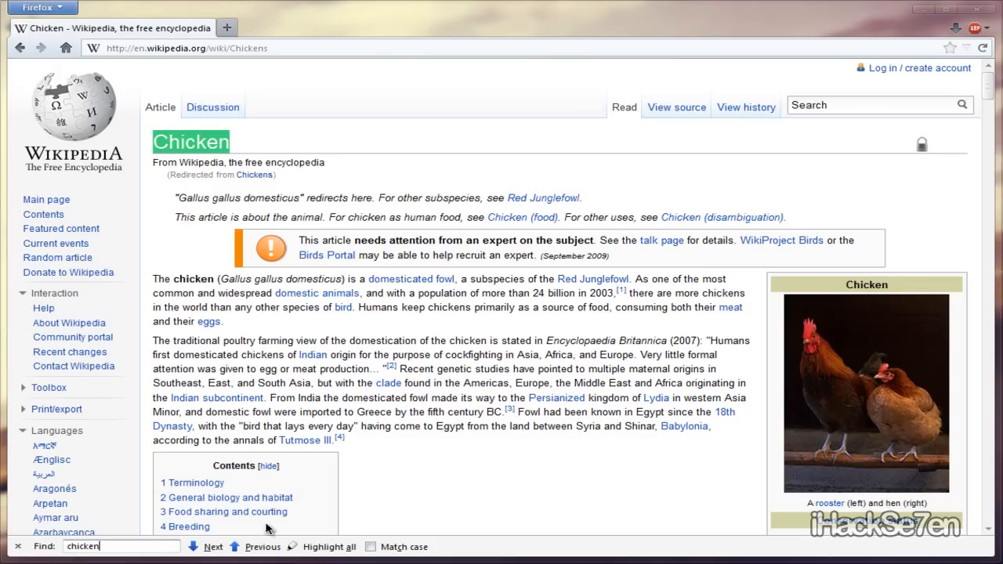
pyautogui.hotkey('ctrl', 'f')
pyautogui.click(514, 488)
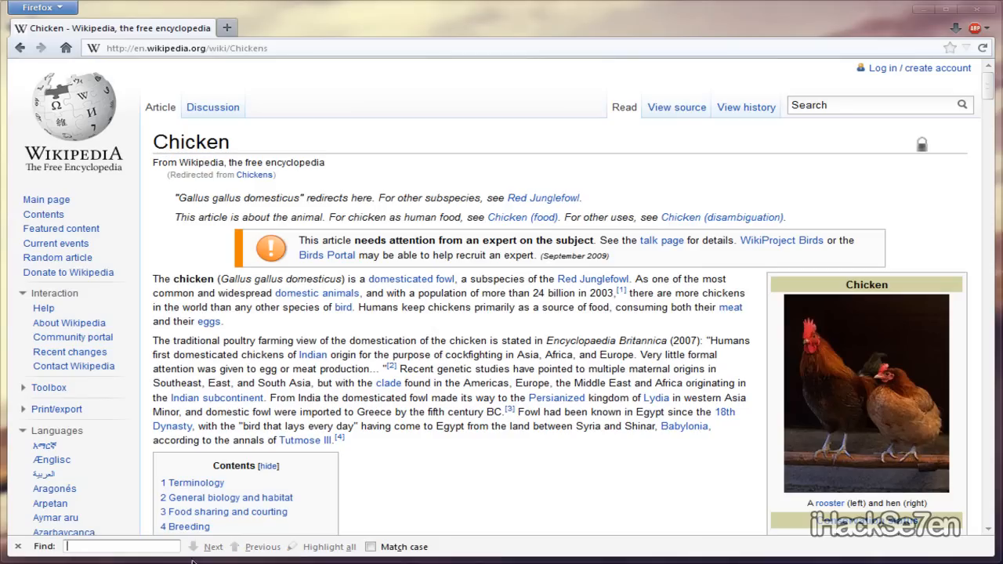
pyautogui.press('Escape')
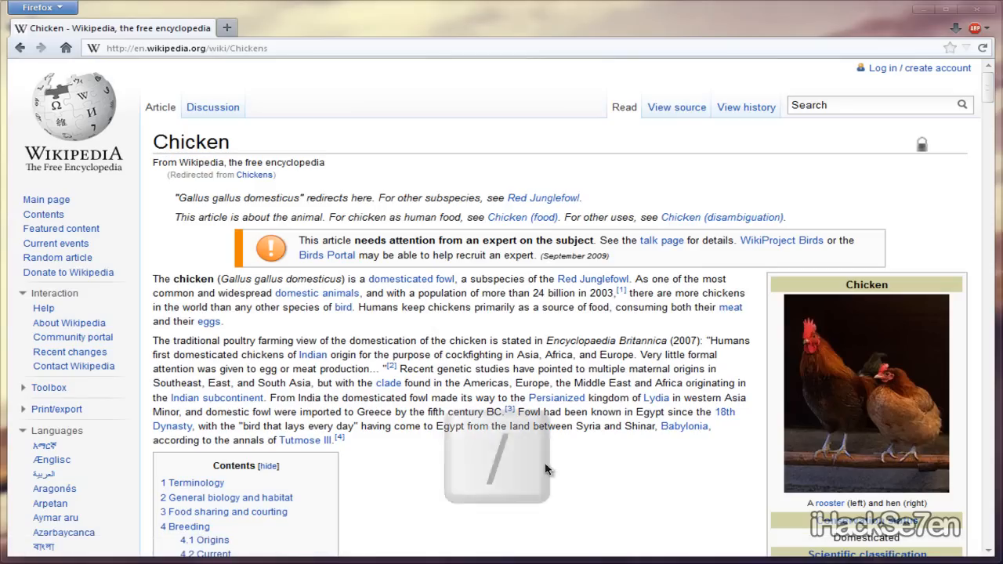
pyautogui.press('/')
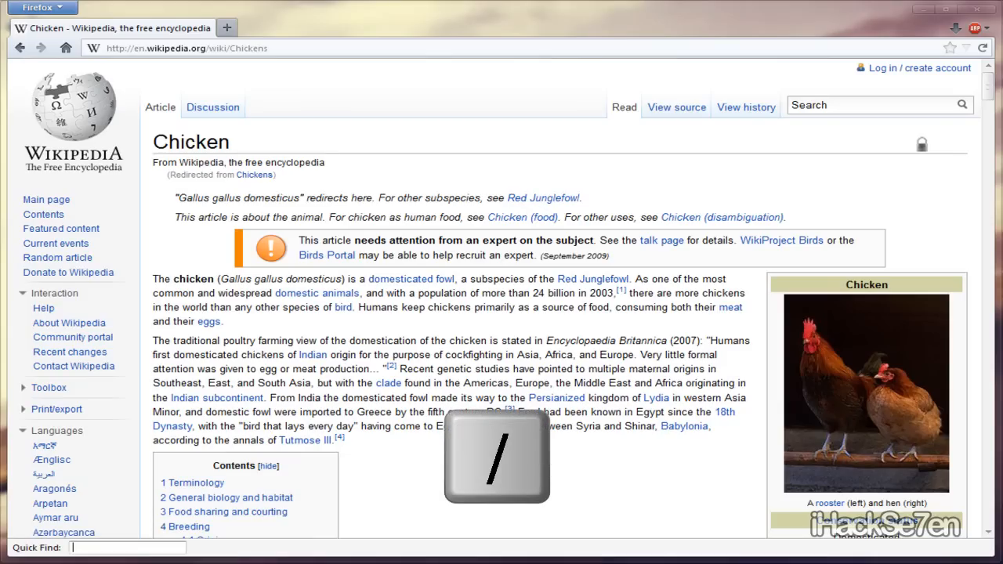
pyautogui.write('chick')
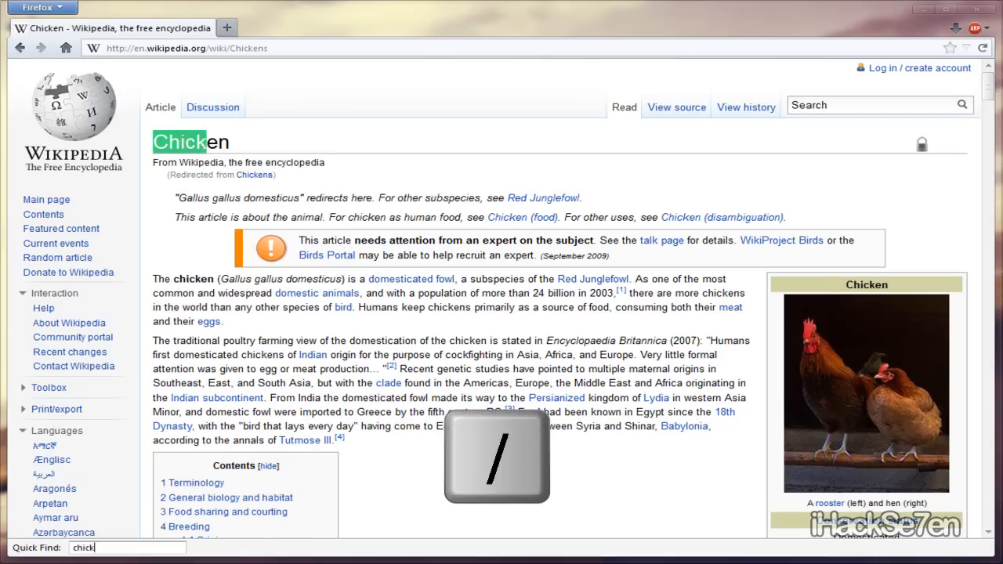
pyautogui.write('en')
pyautogui.click(567, 453)
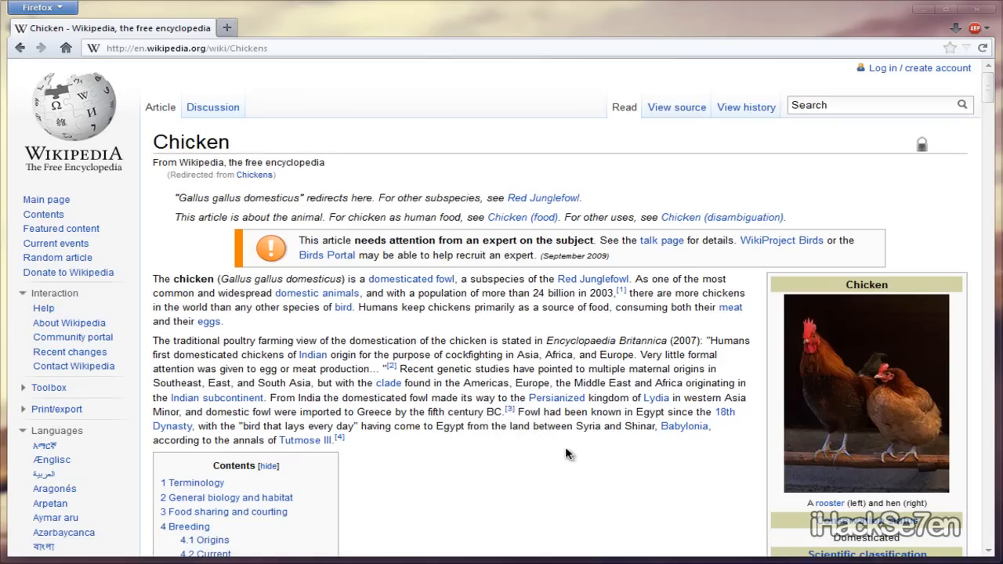